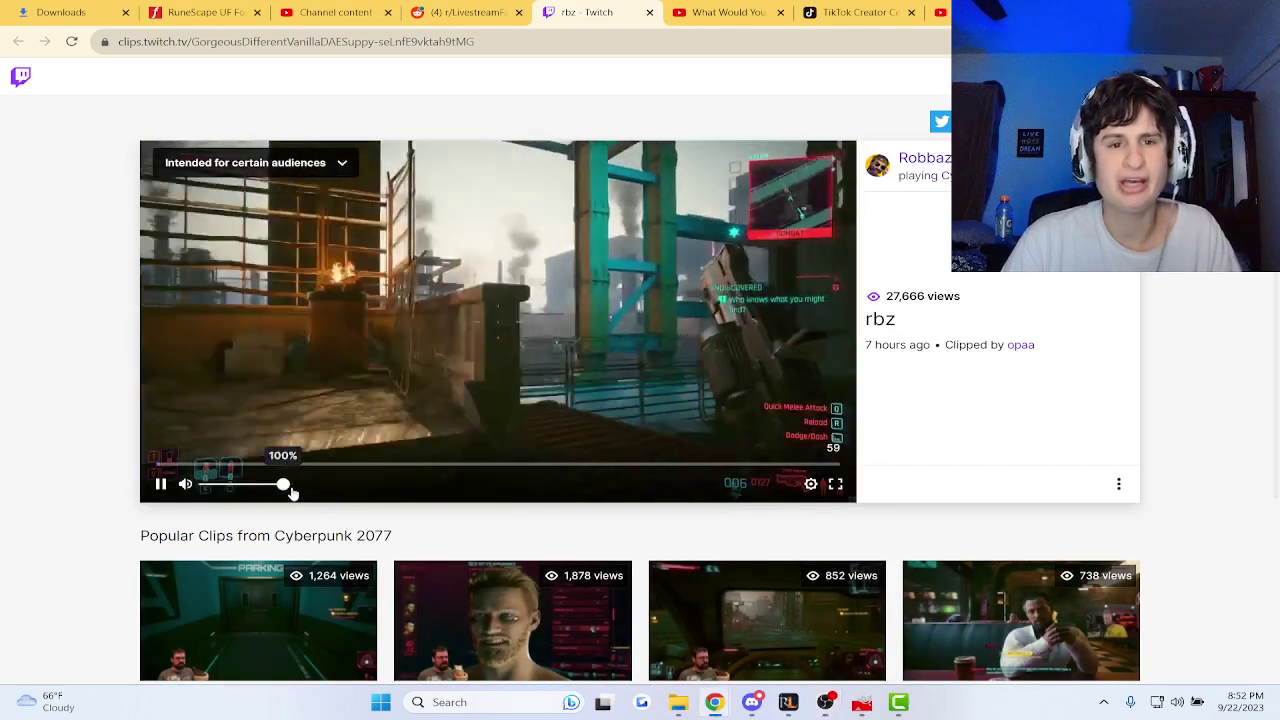
# Pause and resume the Robbaz Cyberpunk 2077 clip, letting it play to the car-in-water ending.
pyautogui.click(161, 485)
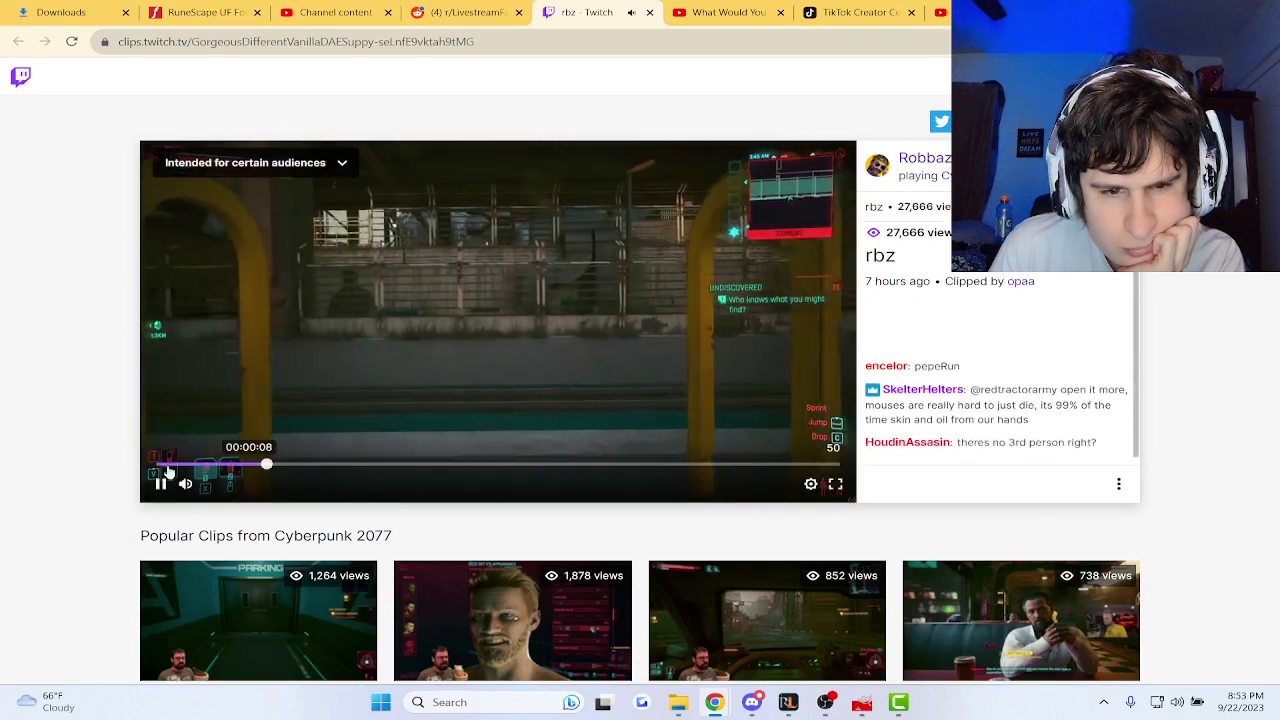
pyautogui.click(160, 484)
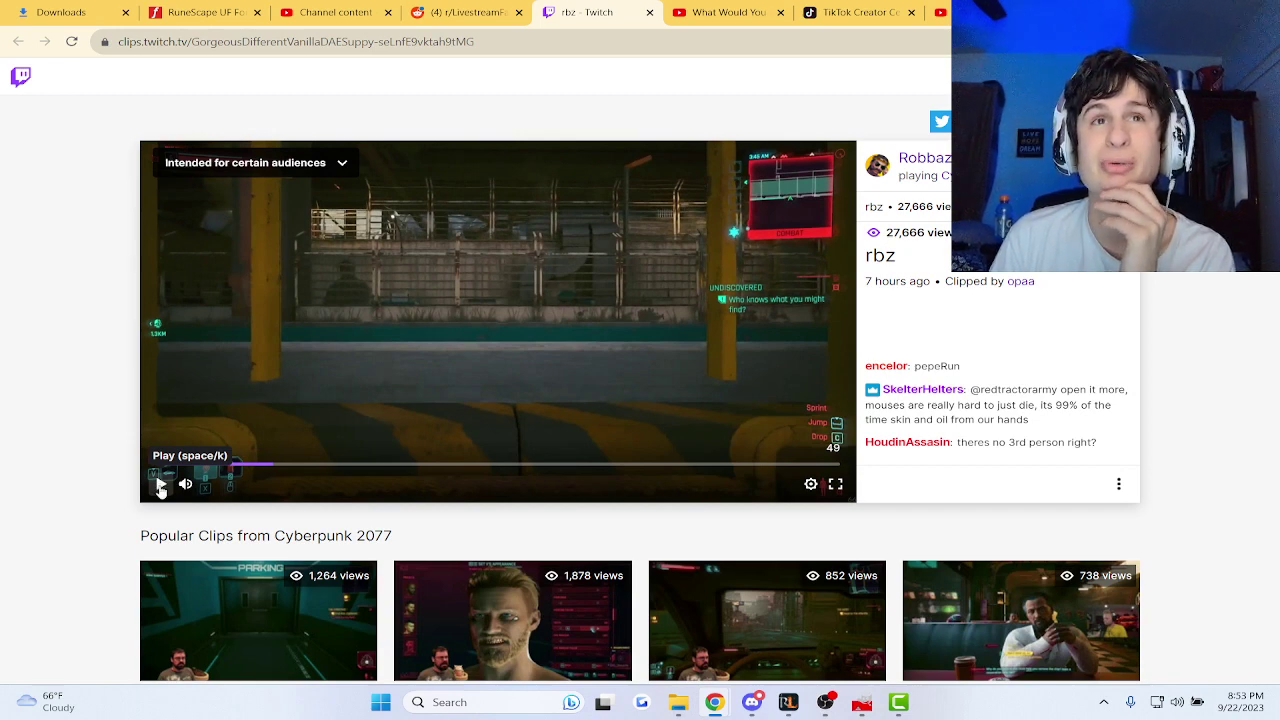
pyautogui.click(161, 485)
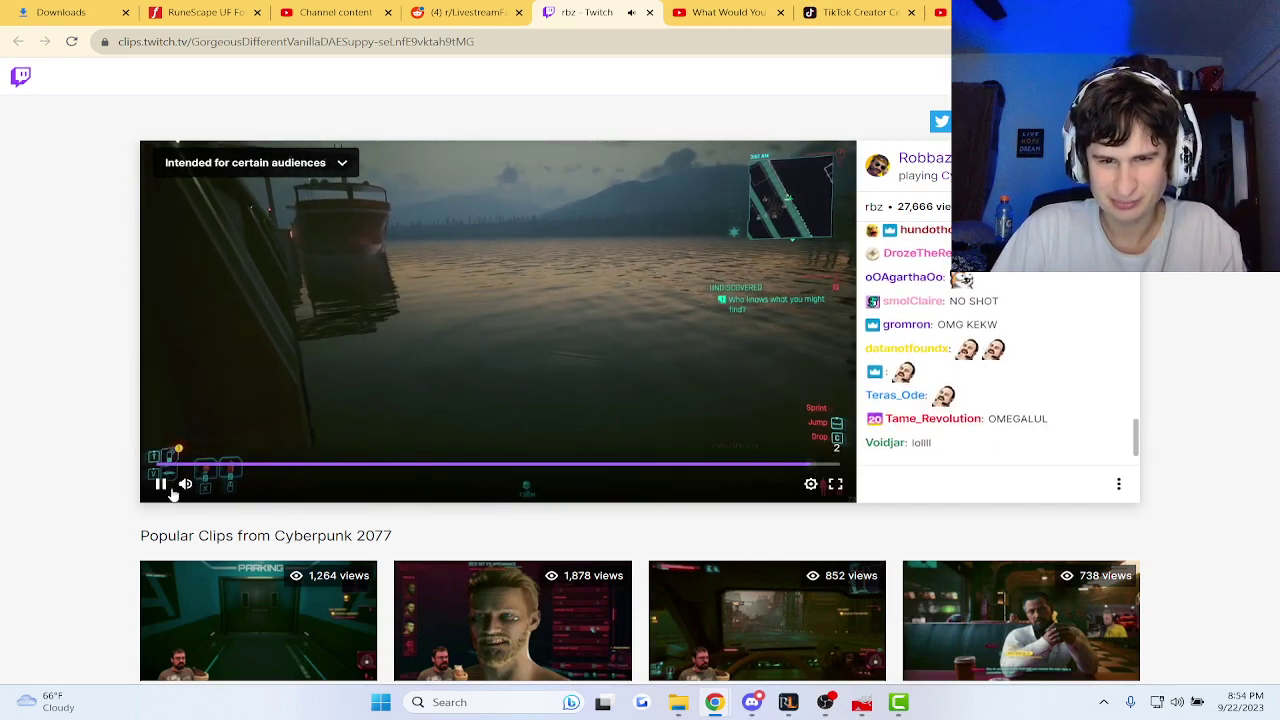
# Open the Robbaz Cyberpunk 2.0 police AI post on r/LivestreamFail and autoscroll its comments.
pyautogui.click(455, 15)
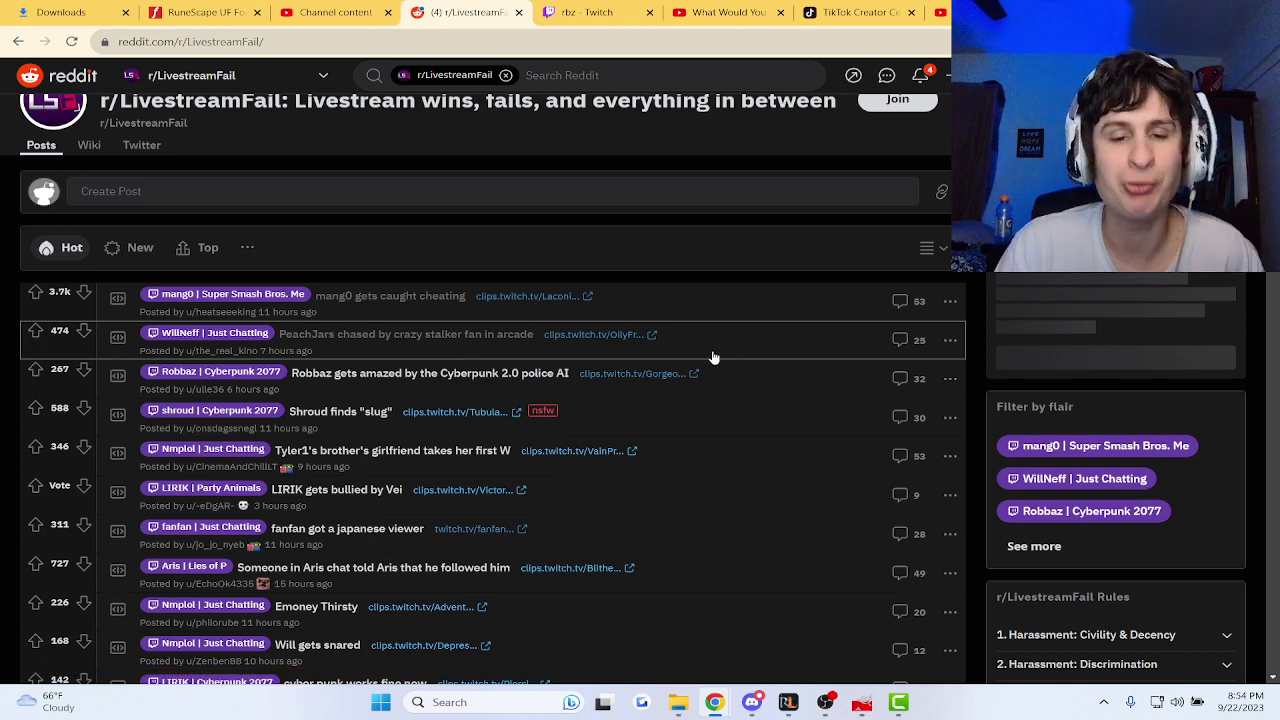
pyautogui.click(352, 387)
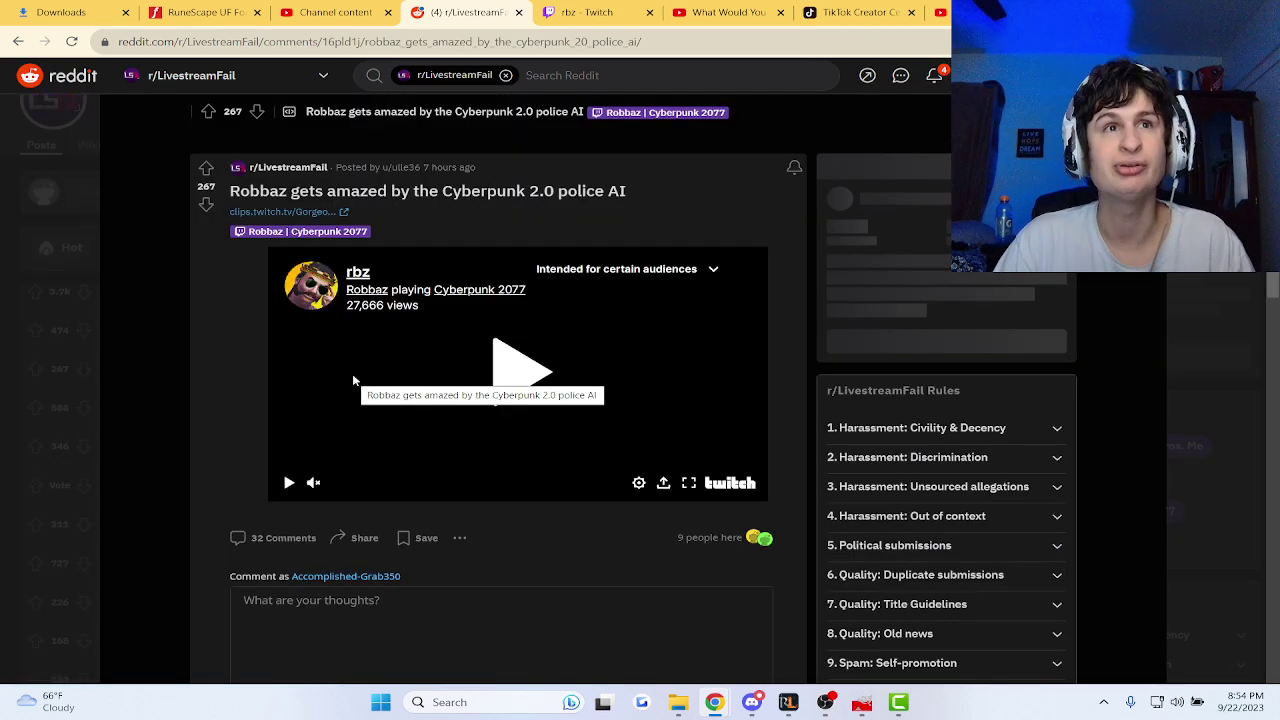
pyautogui.scroll(-2, 480, 314)
pyautogui.scroll(-5, 465, 322)
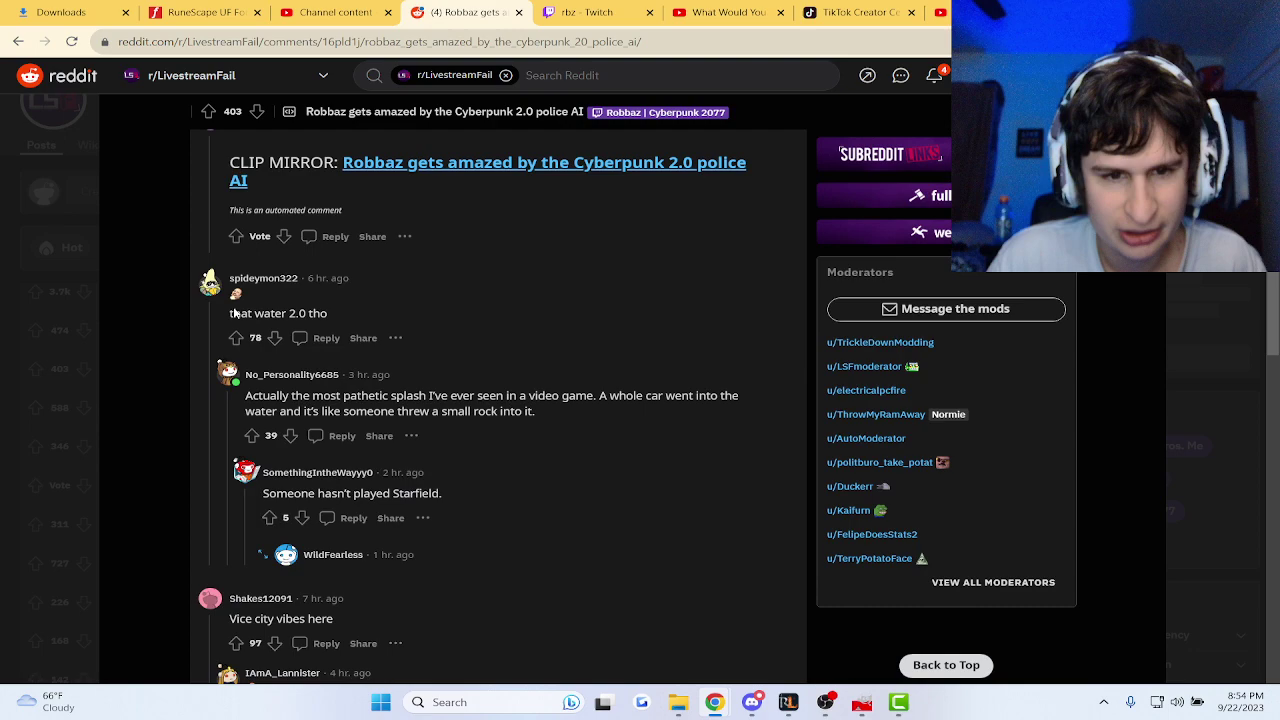
pyautogui.middleClick(460, 312)
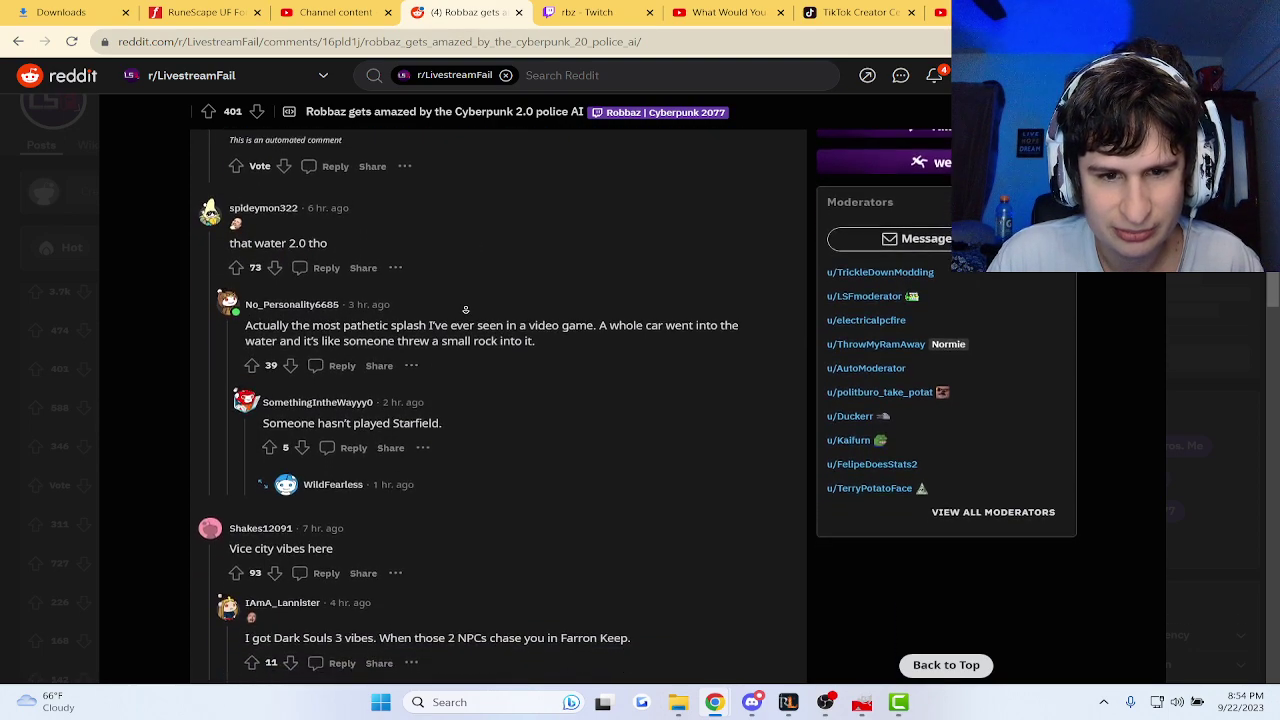
pyautogui.click(241, 329)
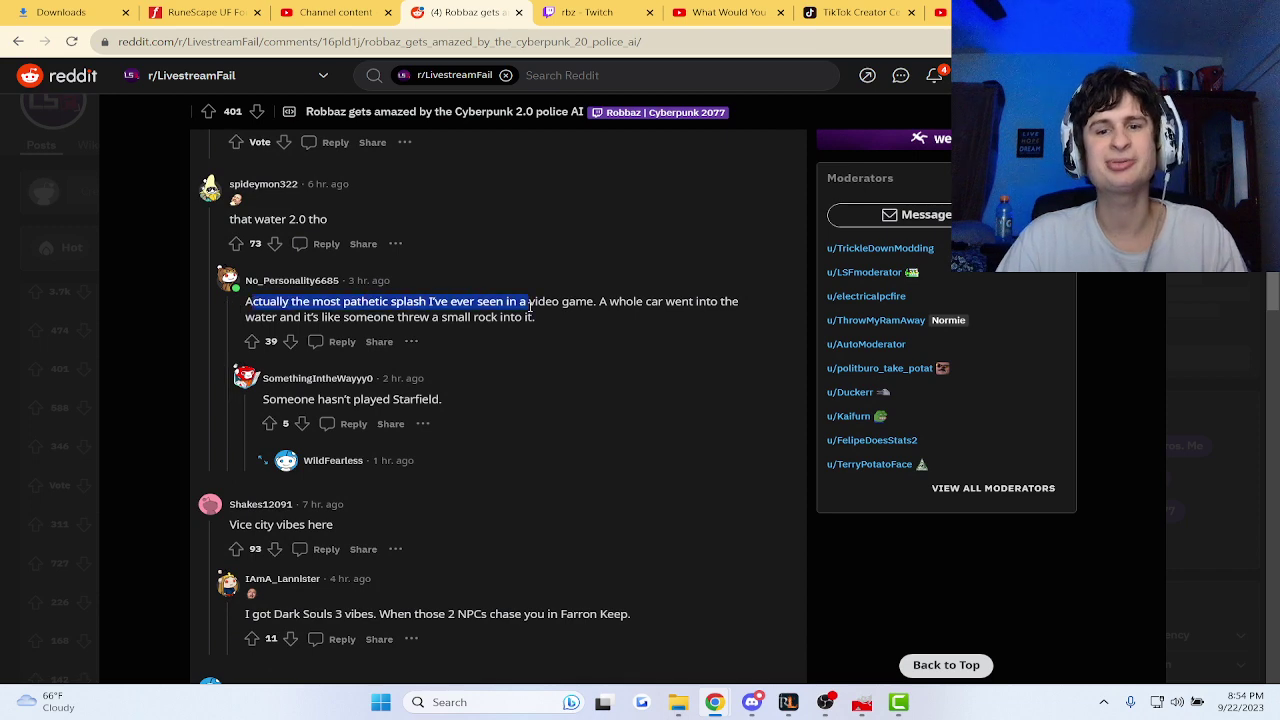
pyautogui.click(615, 291)
pyautogui.scroll(-1, 605, 291)
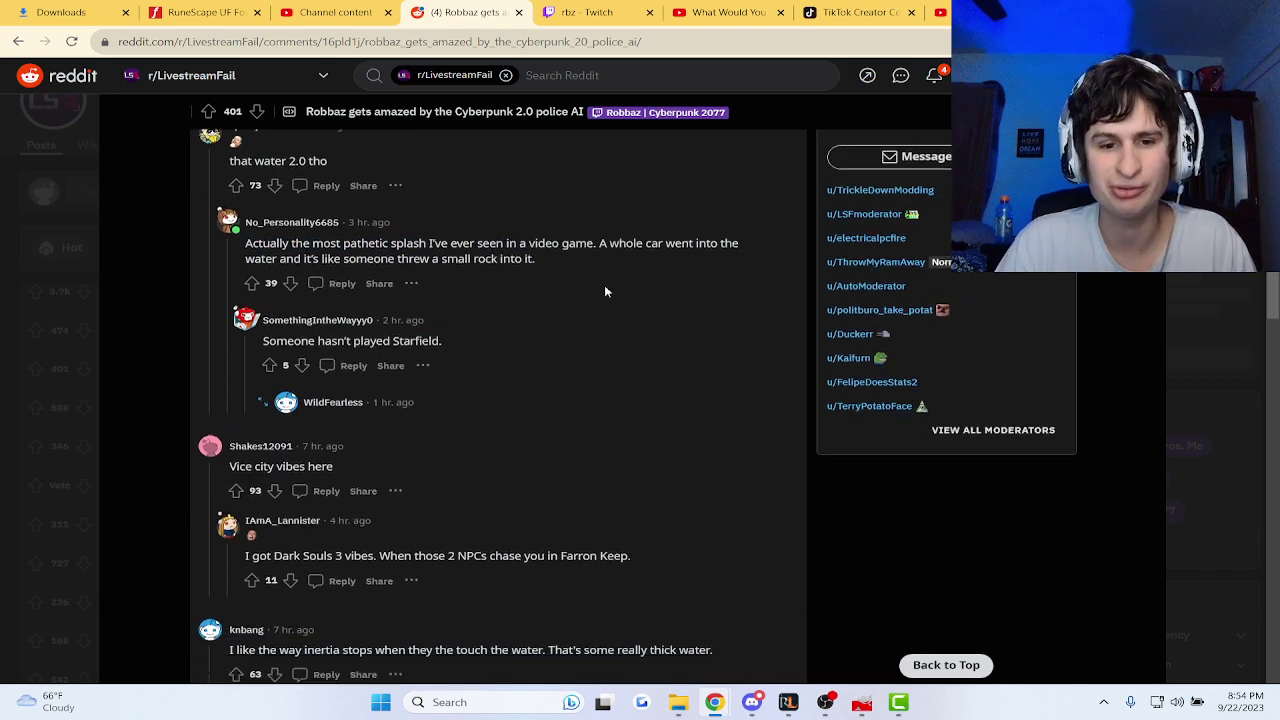
pyautogui.scroll(-2, 605, 291)
pyautogui.scroll(10, 604, 291)
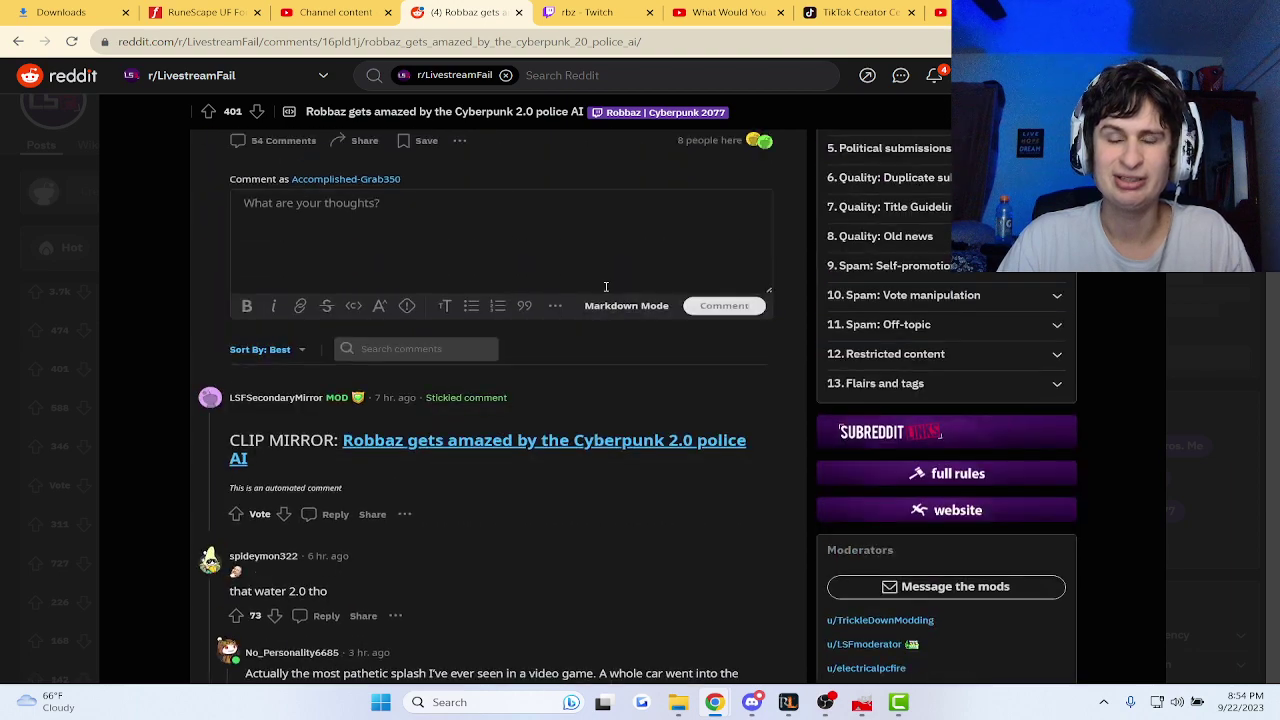